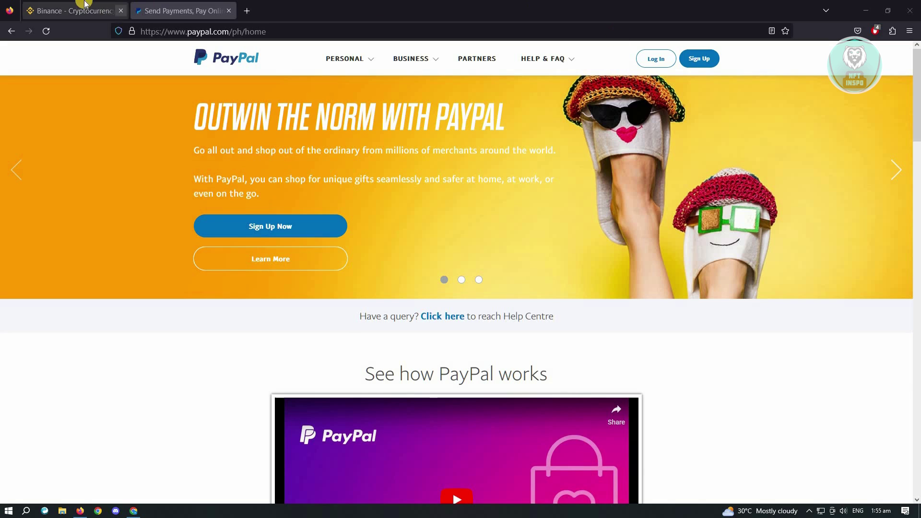
# - Switch to the Binance BTC/USDT spot trading page in the browser
pyautogui.click(72, 10)
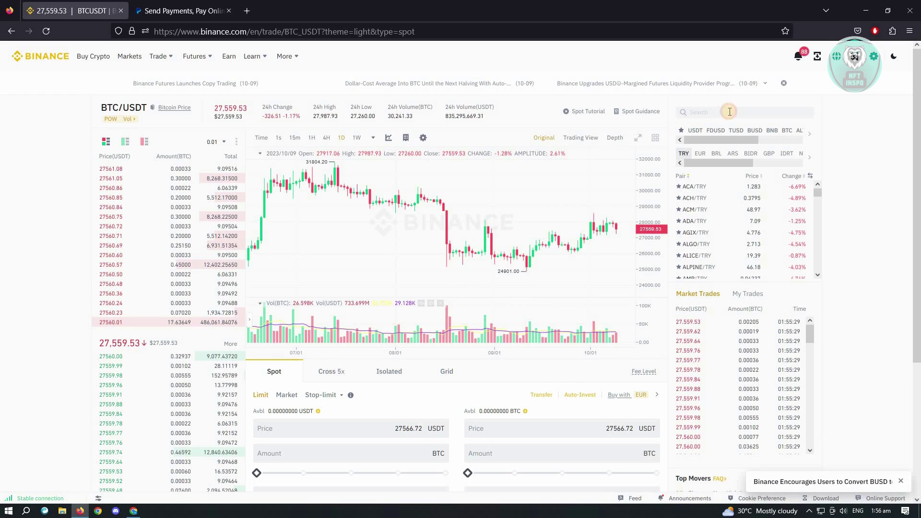
# - Find the BTC/USDT pair by searching 'bitcoin' and load its market
pyautogui.click(730, 112)
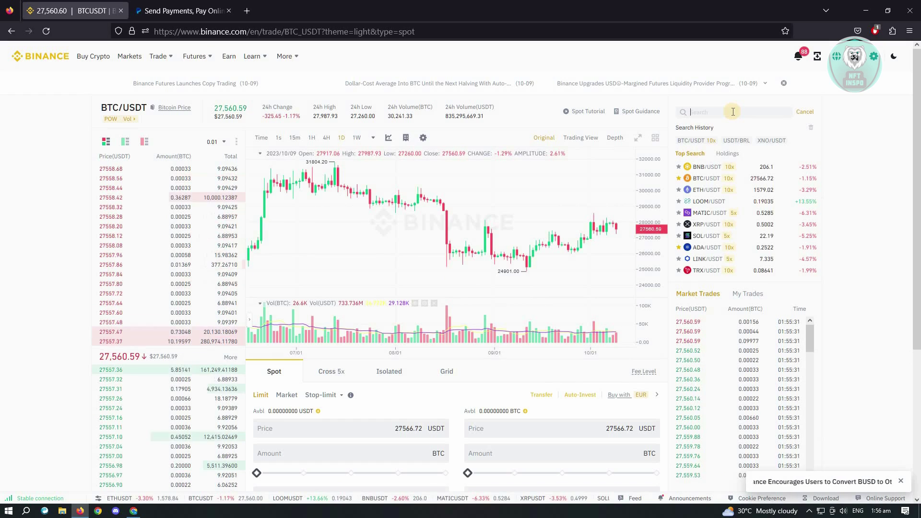
pyautogui.write('bitco')
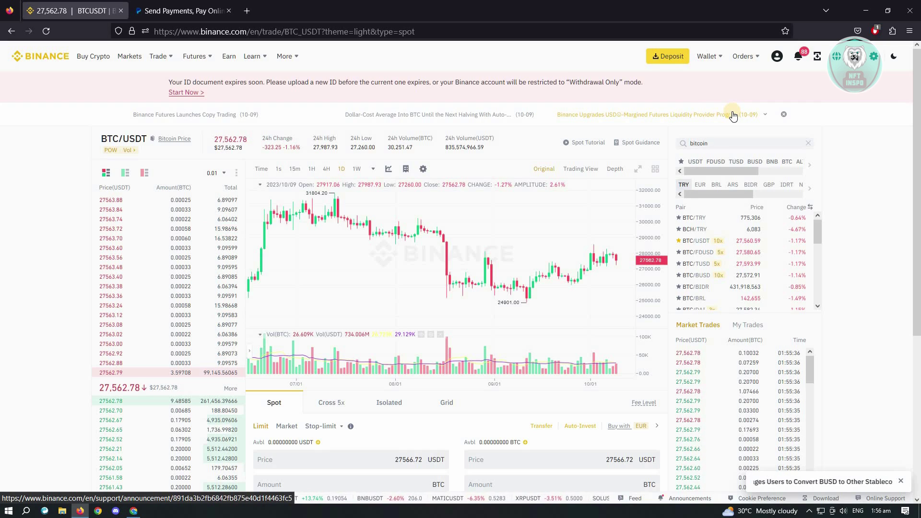
pyautogui.write('in')
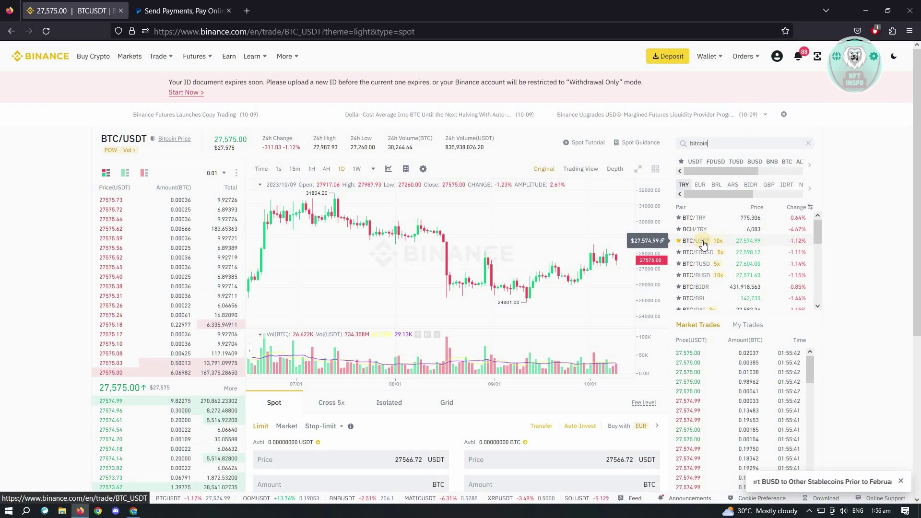
pyautogui.click(703, 242)
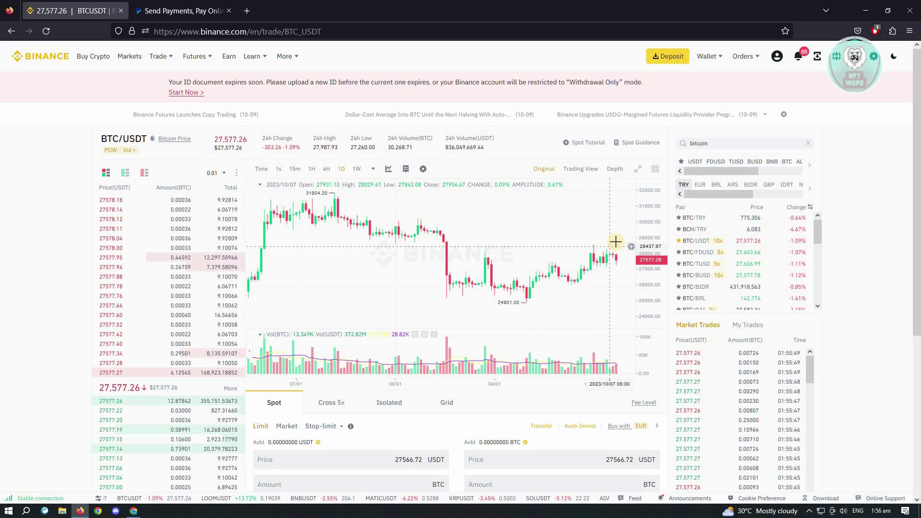
pyautogui.scroll(-1, 623, 263)
pyautogui.scroll(-3, 886, 256)
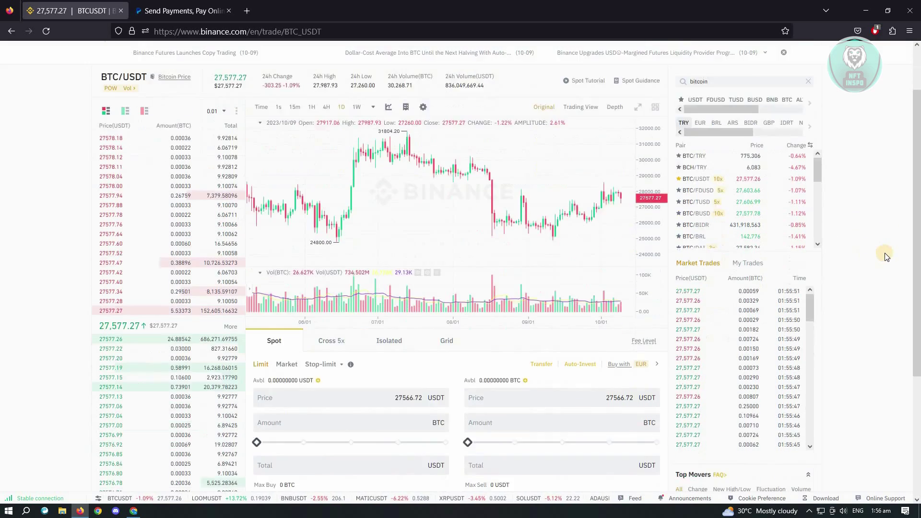
pyautogui.scroll(-2, 887, 256)
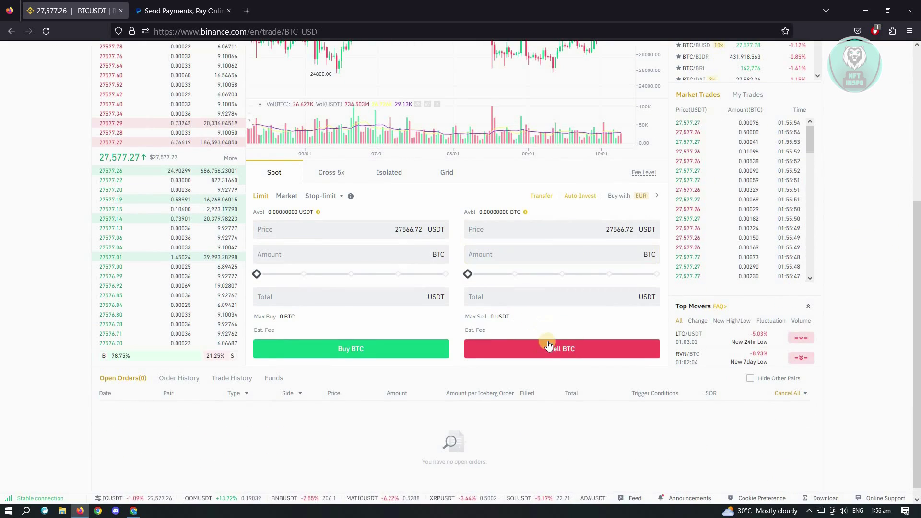
# - Sell 0.01 BTC at 27,566.72 USDT through the sell order form
pyautogui.click(530, 229)
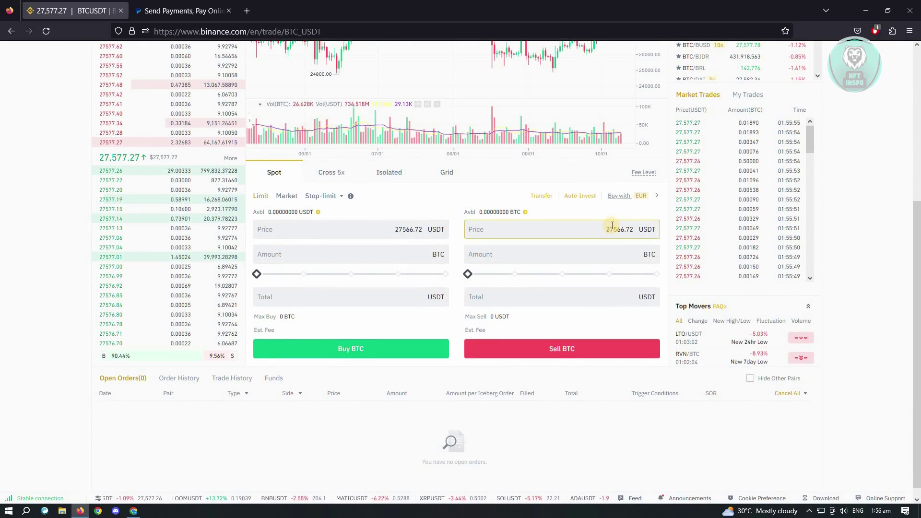
pyautogui.click(574, 254)
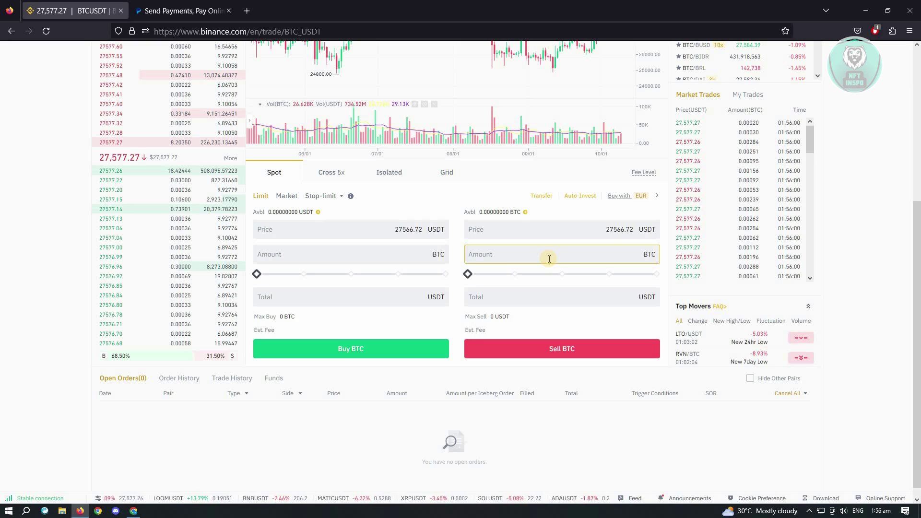
pyautogui.write('0')
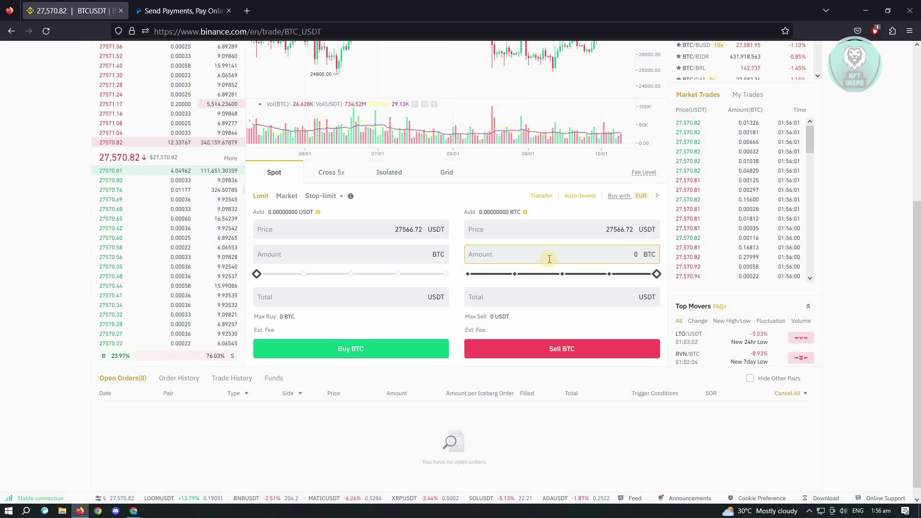
pyautogui.write('.01')
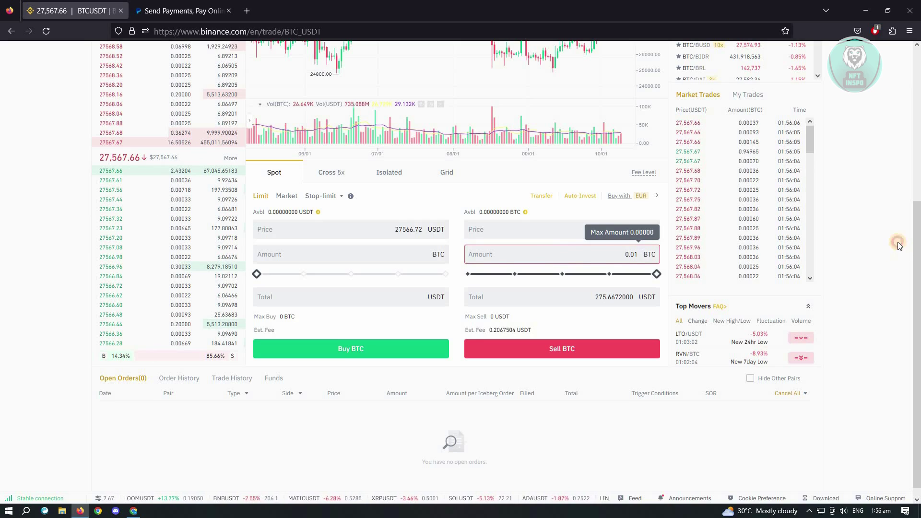
pyautogui.click(553, 352)
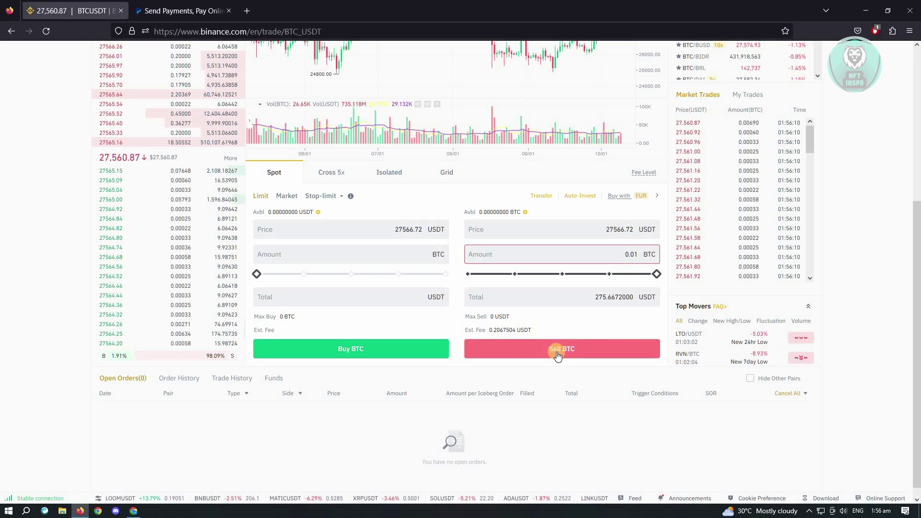
pyautogui.scroll(5, 586, 379)
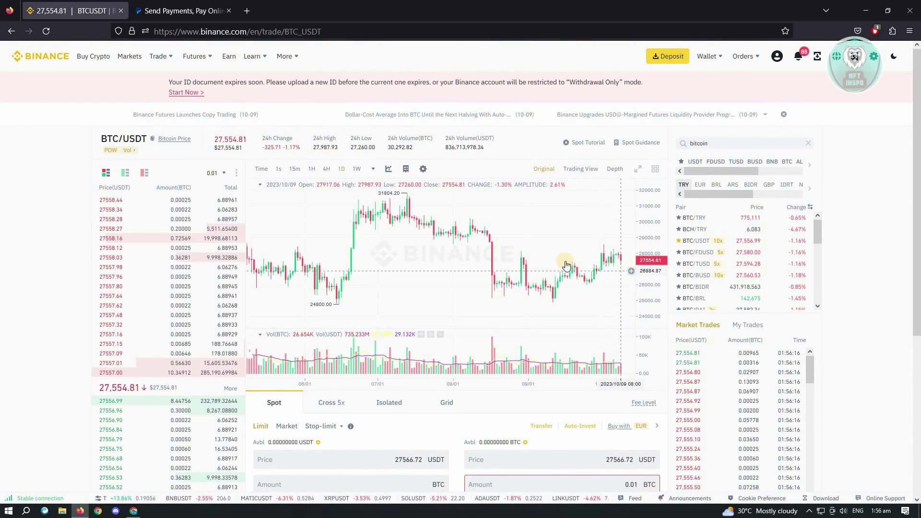
pyautogui.moveTo(708, 56)
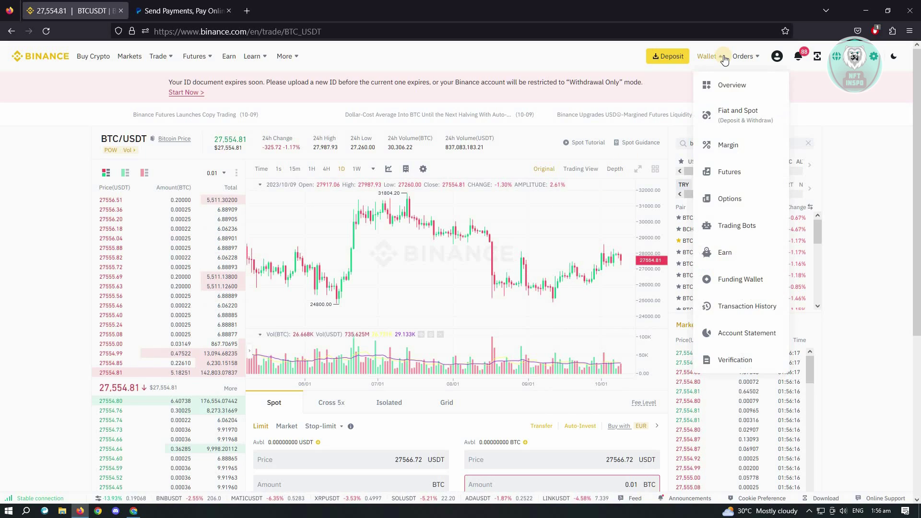
# - Go to the Fiat and Spot wallet from the Wallet menu
pyautogui.click(756, 115)
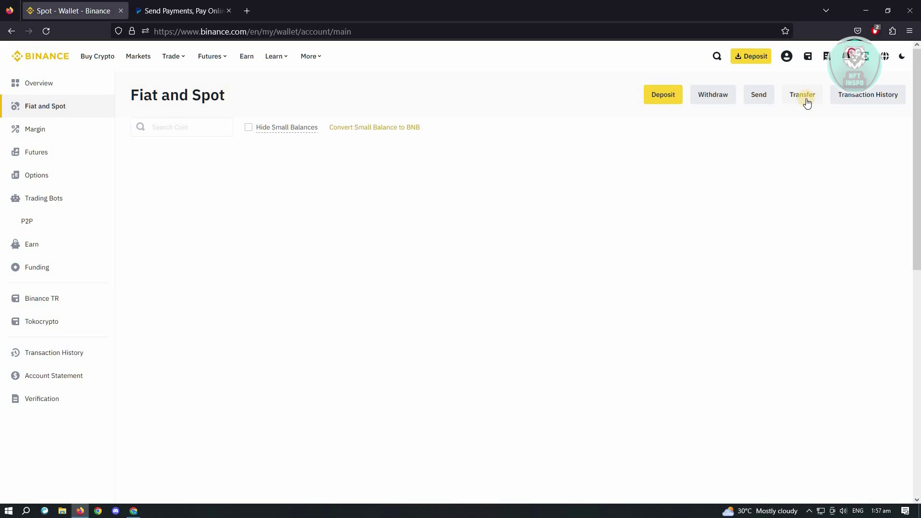
pyautogui.click(807, 134)
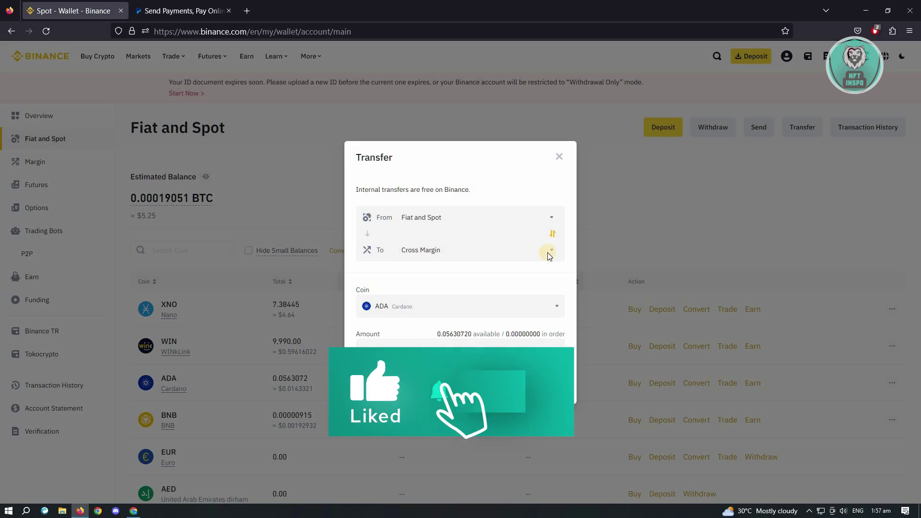
pyautogui.click(549, 252)
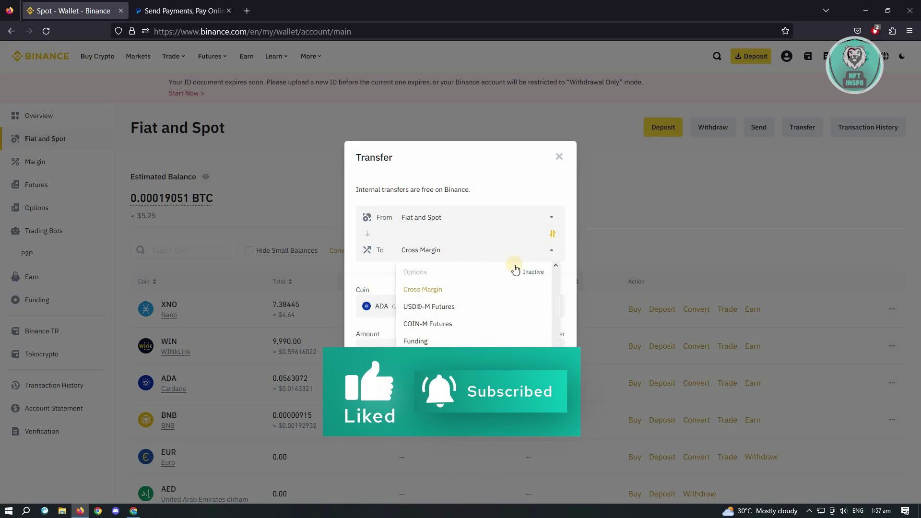
pyautogui.click(440, 344)
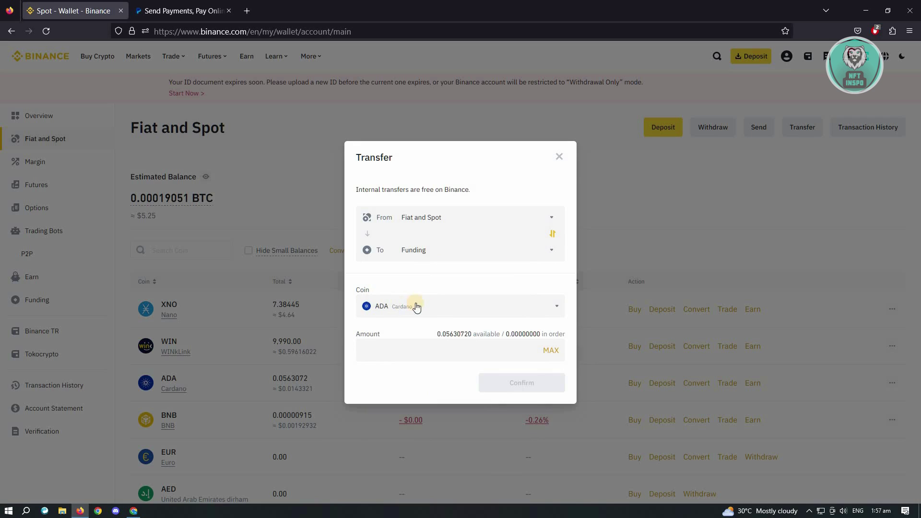
pyautogui.click(475, 308)
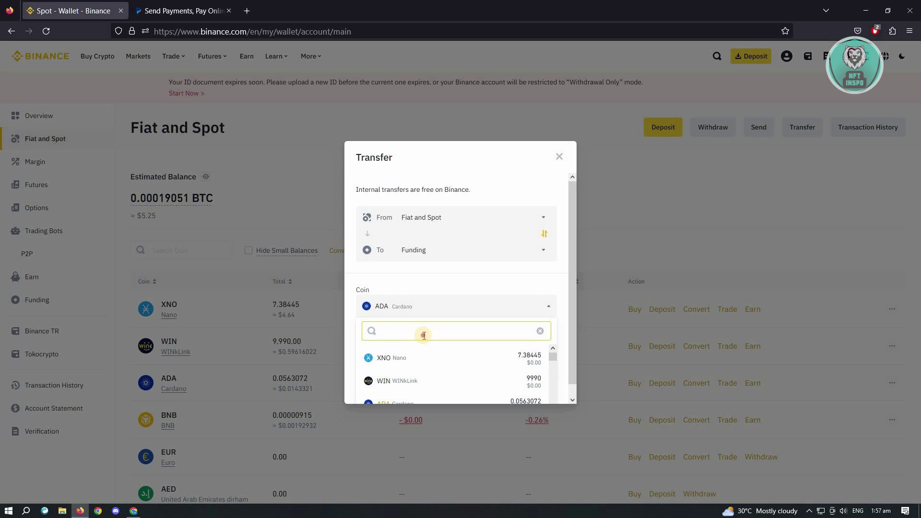
pyautogui.write('usdt')
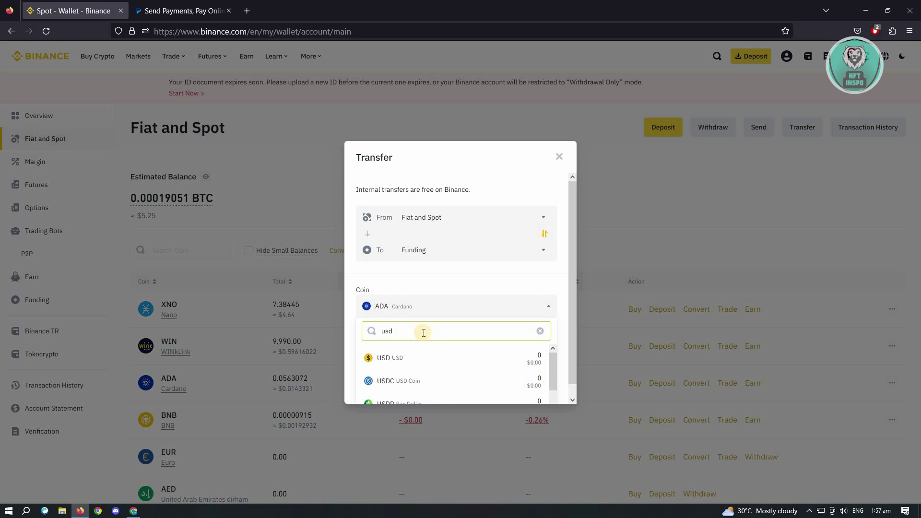
pyautogui.click(417, 358)
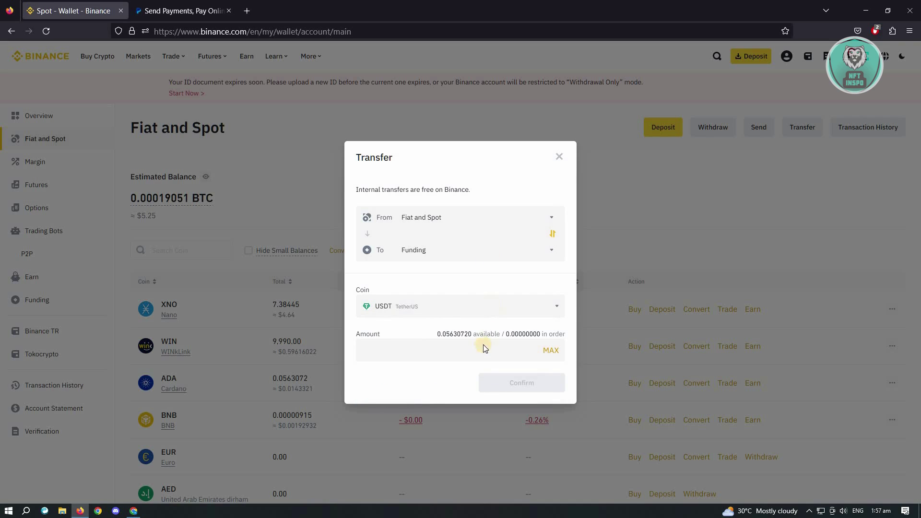
pyautogui.click(428, 358)
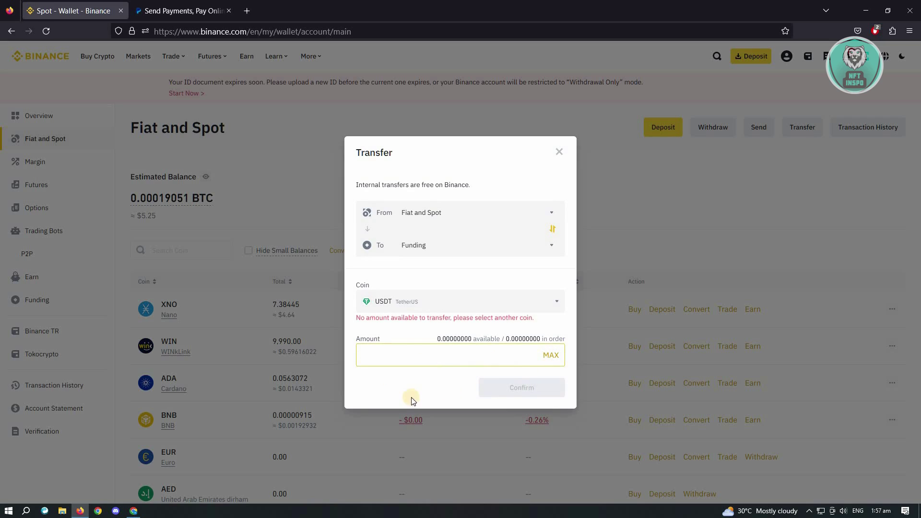
pyautogui.click(558, 153)
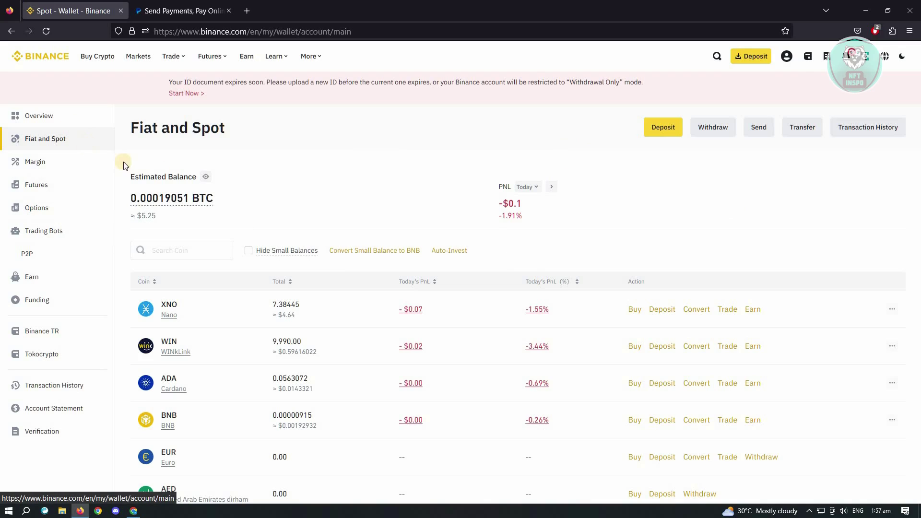
# - Show the Funding wallet and its USDT balance from the sidebar
pyautogui.click(41, 302)
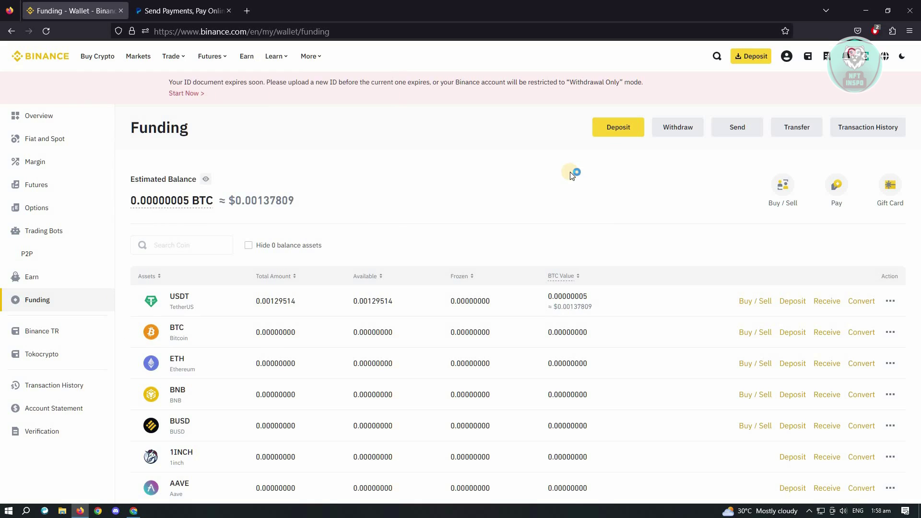
pyautogui.moveTo(173, 57)
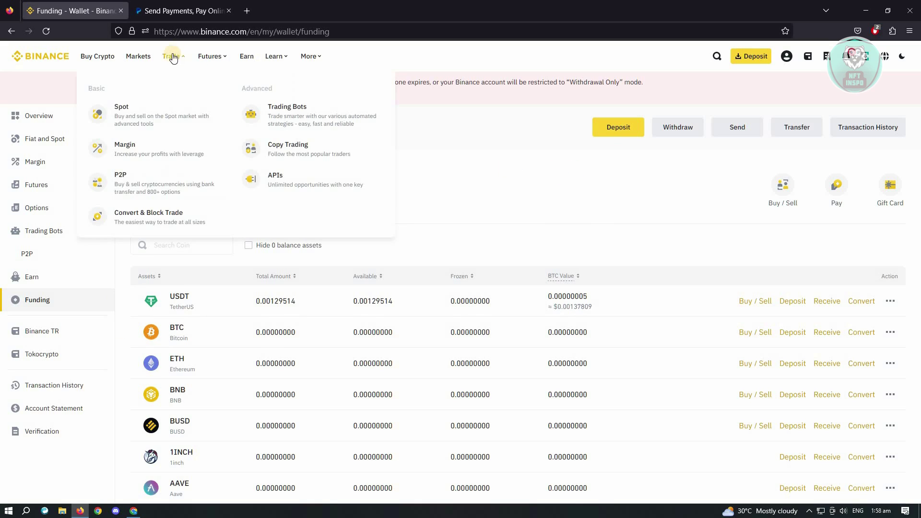
# - Go to the P2P marketplace for USDT from the Trade menu
pyautogui.click(151, 178)
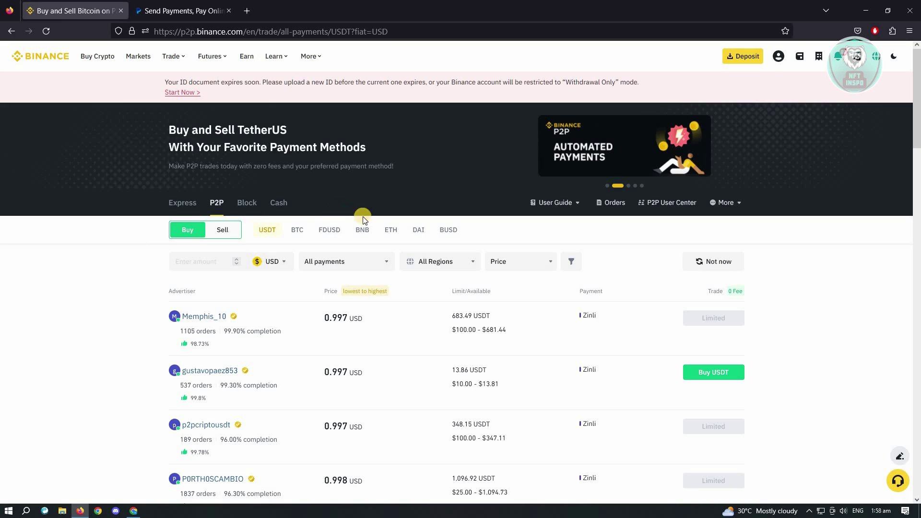
# - Show USDT sell offers and filter them to Bank of the Philippine Islands ('bpi')
pyautogui.click(222, 232)
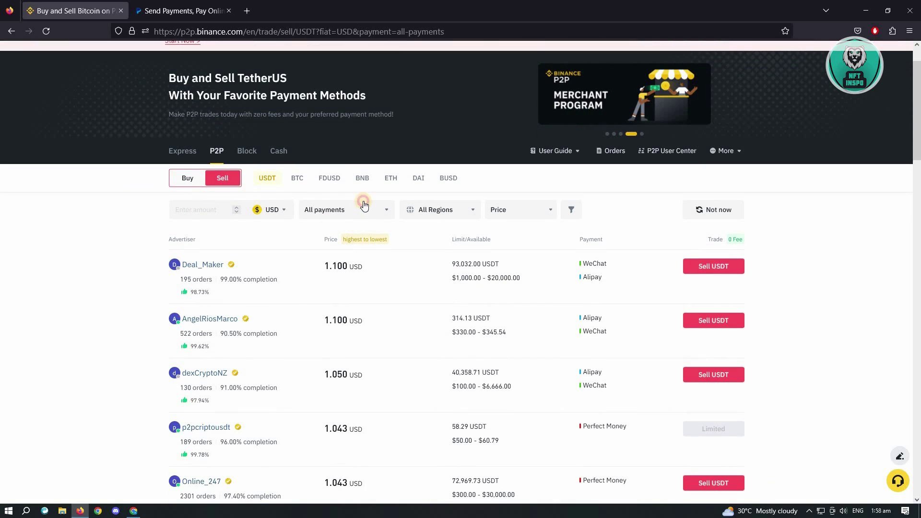
pyautogui.click(382, 210)
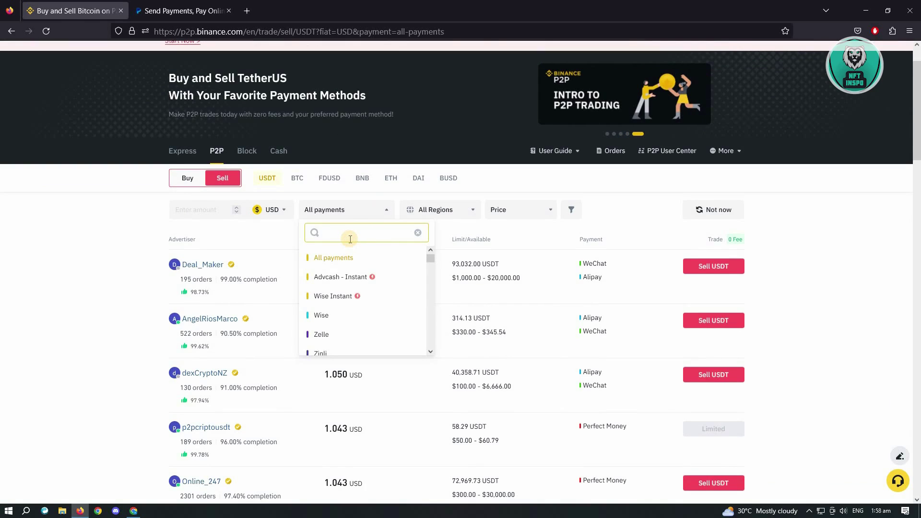
pyautogui.write('bdo')
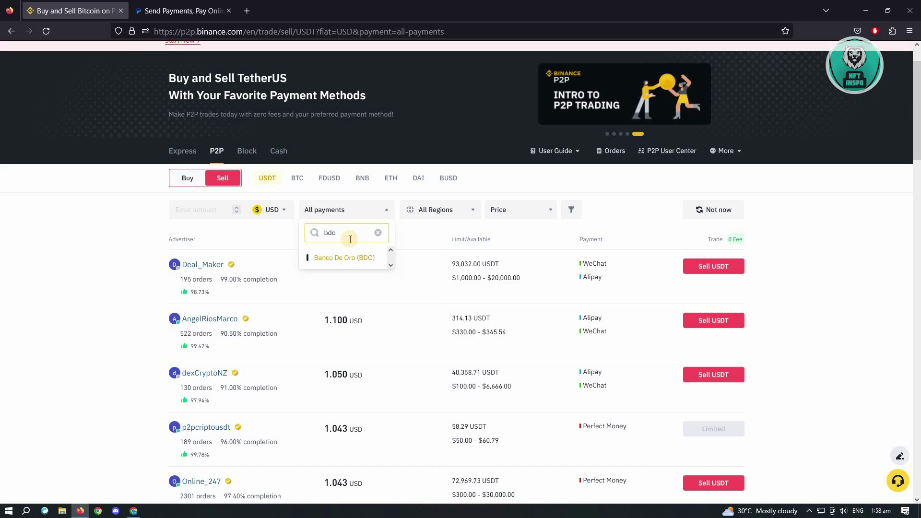
pyautogui.press('BackSpace')
pyautogui.press('BackSpace')
pyautogui.press('BackSpace')
pyautogui.write('bpi')
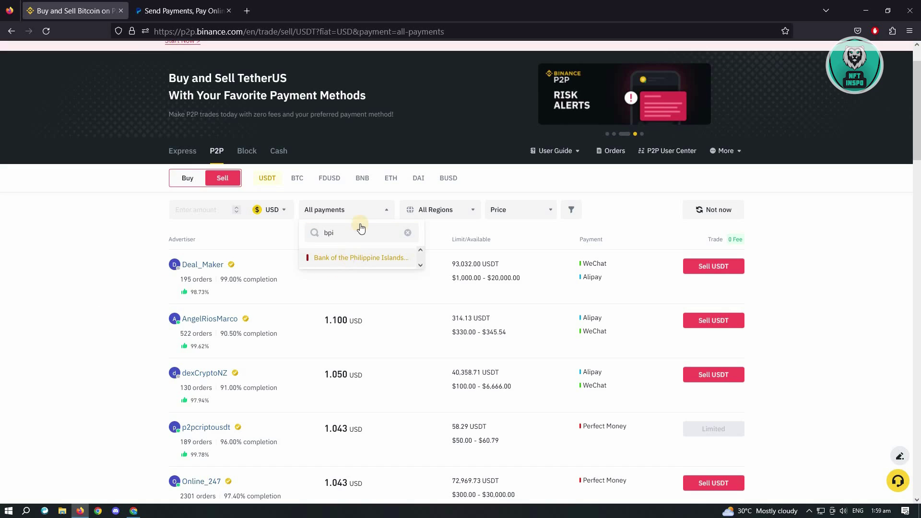
pyautogui.click(358, 258)
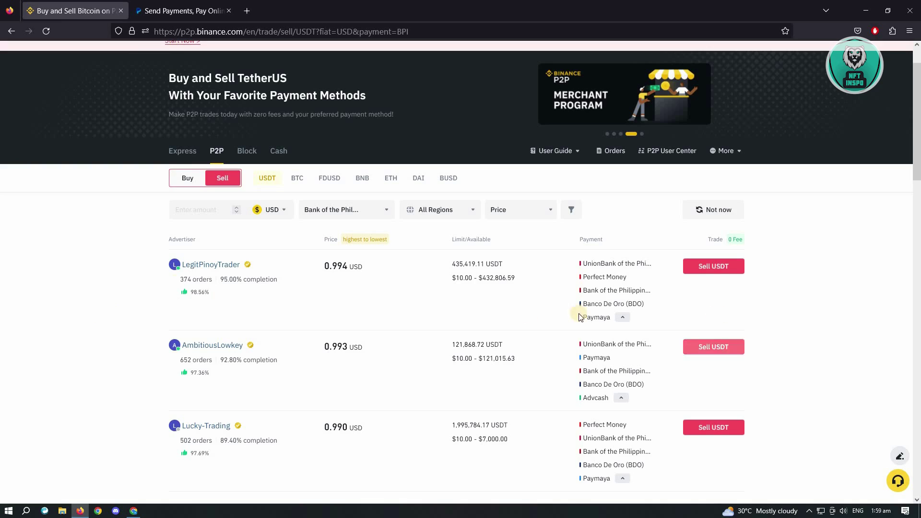